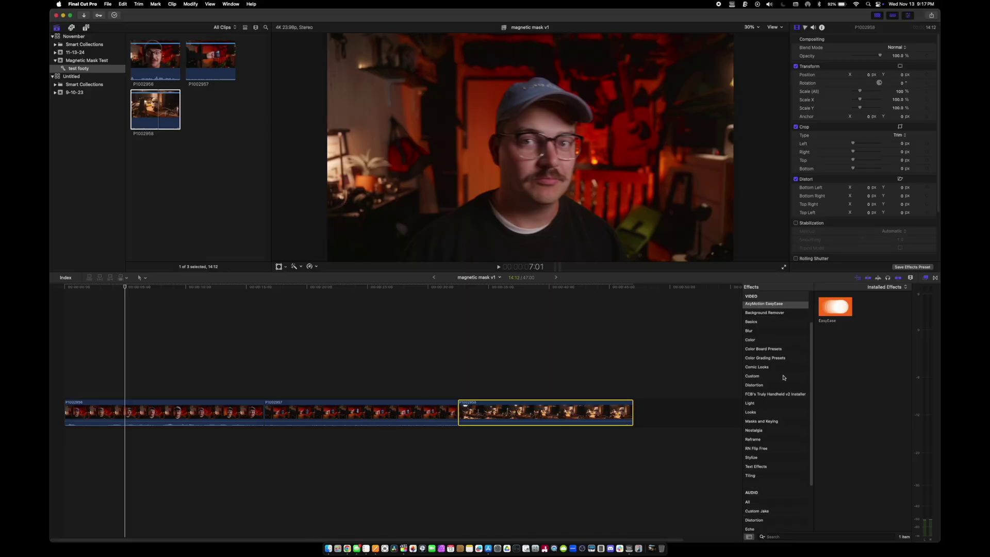
- Apply the Magnetic Mask effect from Masks and Keying to the first timeline clip, P1002956
scroll(783, 377, down, 1)
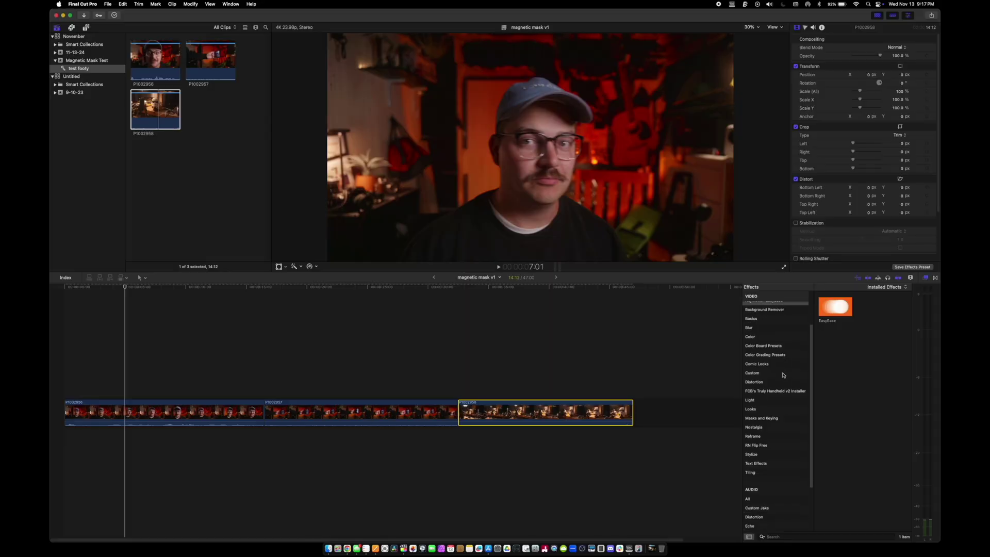
click(762, 418)
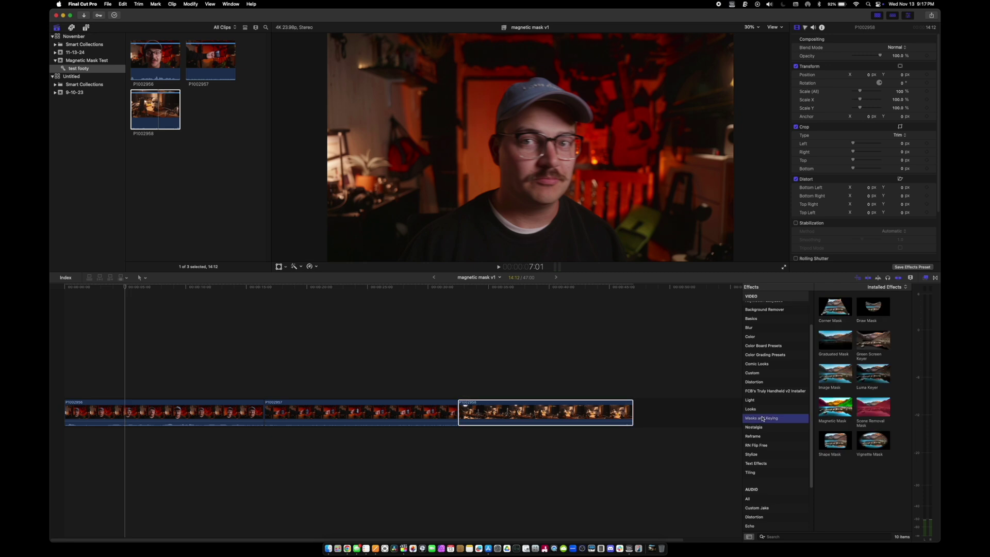
click(834, 412)
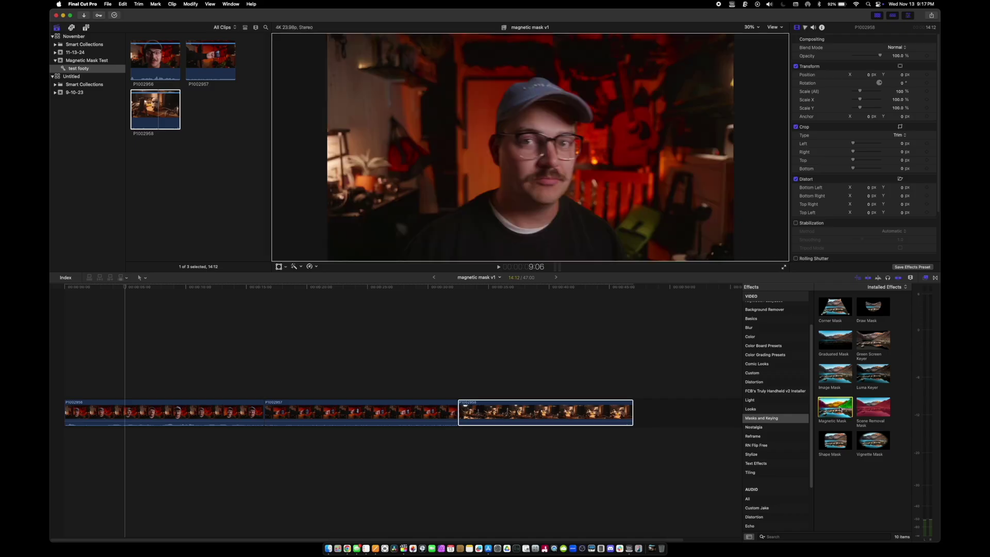
drag(839, 409, 202, 411)
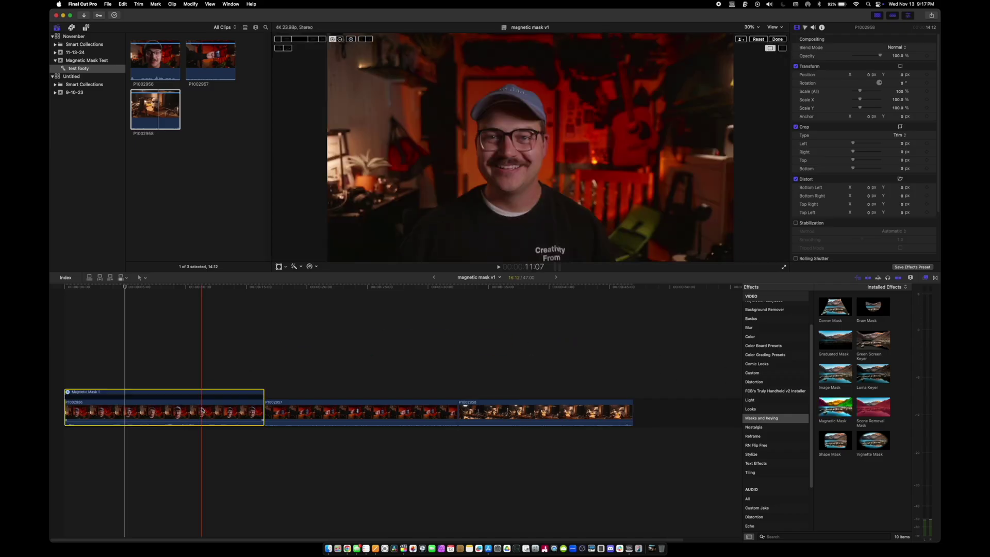
- At about 7:07 on the timeline, mask the man's head and body, analyze the mask through the first clip and finish mask editing
drag(144, 288, 153, 289)
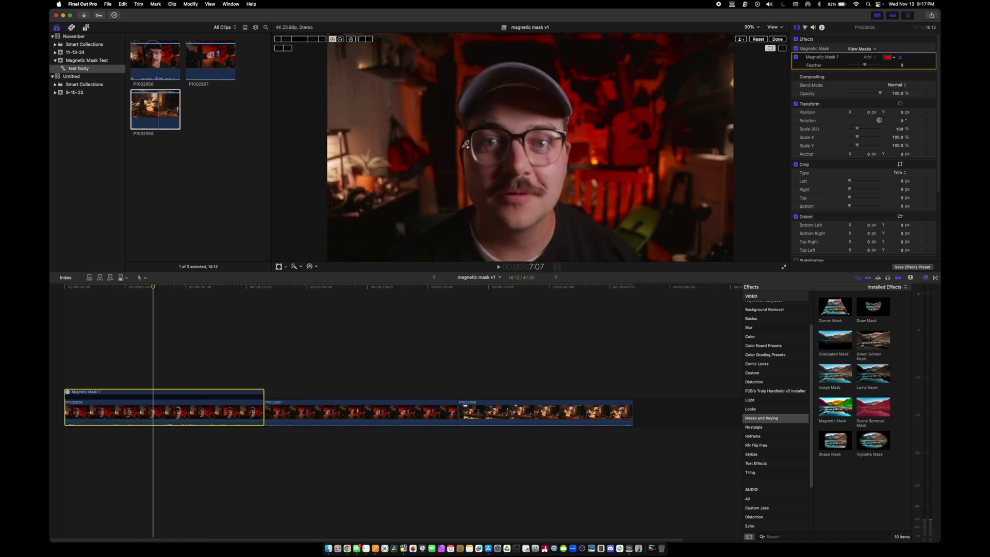
click(522, 116)
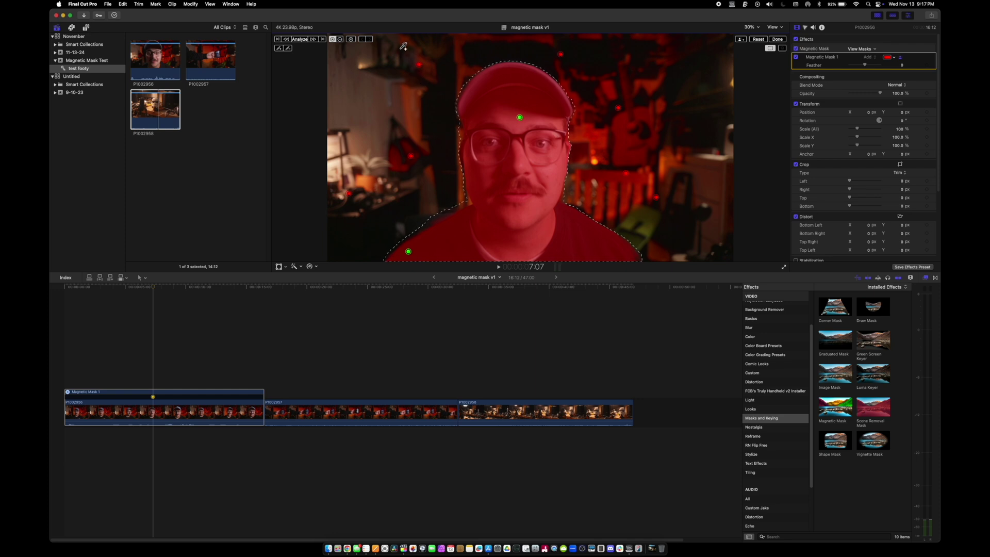
click(307, 40)
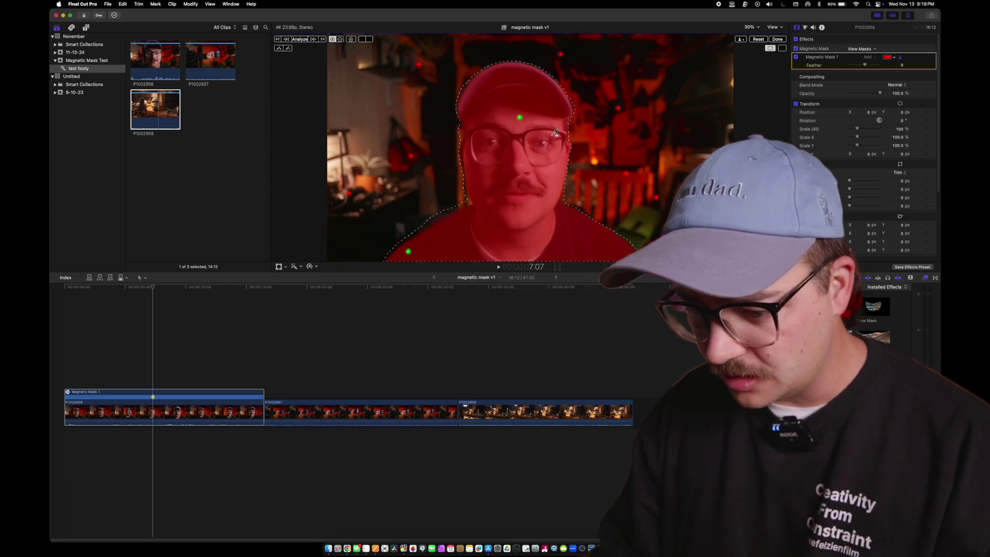
click(778, 39)
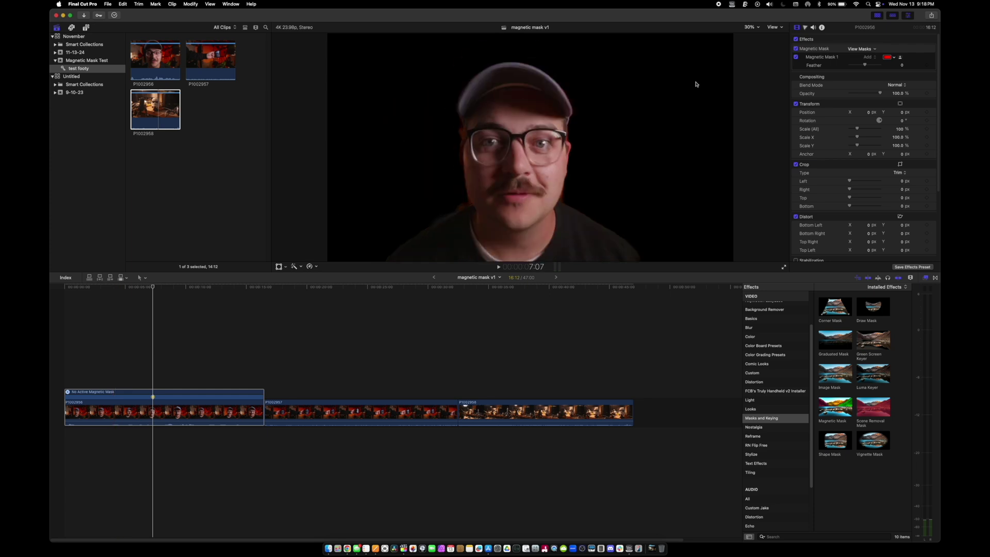
- Set the viewer to Better Quality and play back the masked first clip
click(772, 28)
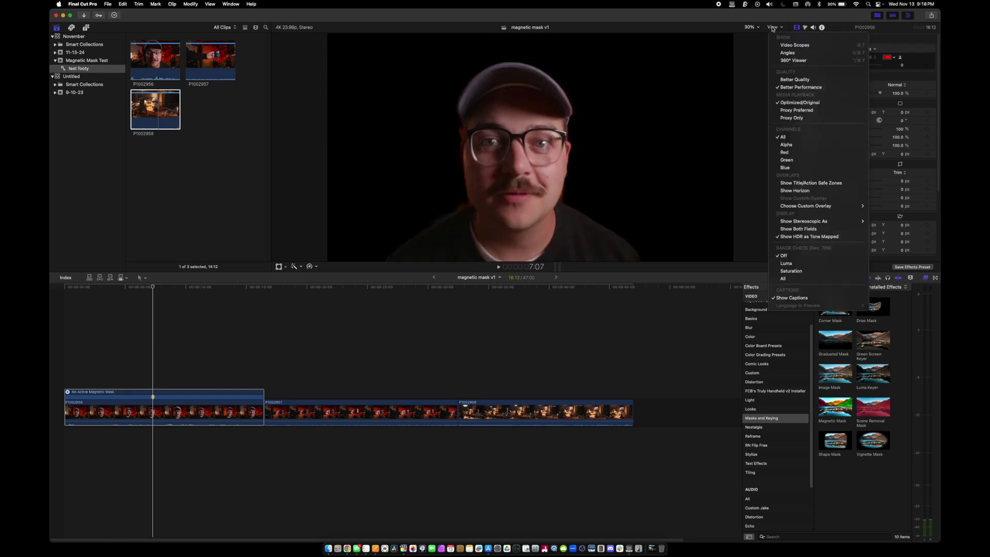
click(794, 79)
click(292, 305)
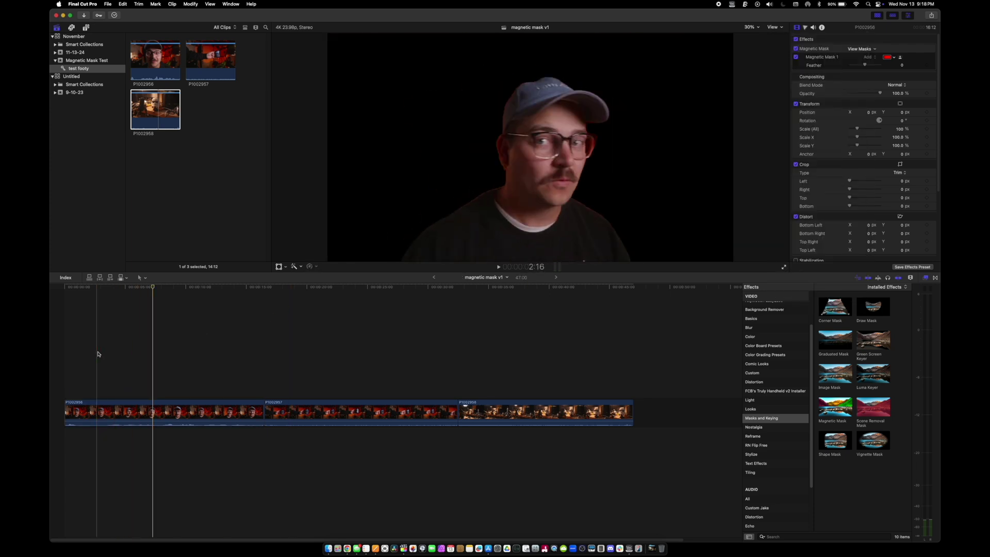
key(space)
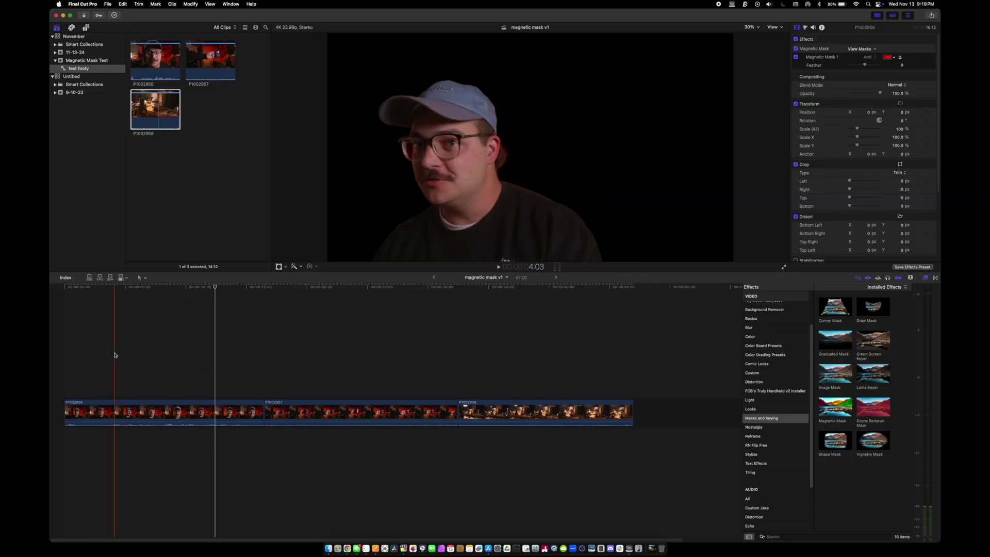
- Revisit an earlier frame of the first clip and fine-tune the Feather of its magnetic mask
drag(206, 287, 190, 287)
drag(865, 65, 866, 67)
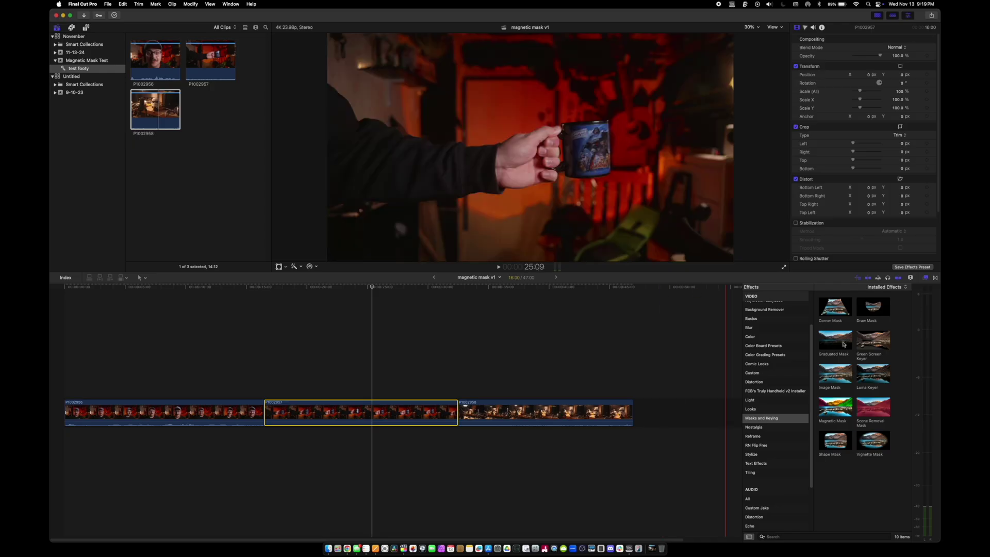
- Apply Magnetic Mask to the second clip, P1002957, and select the mug, the hand and the full sleeve
drag(832, 415, 367, 417)
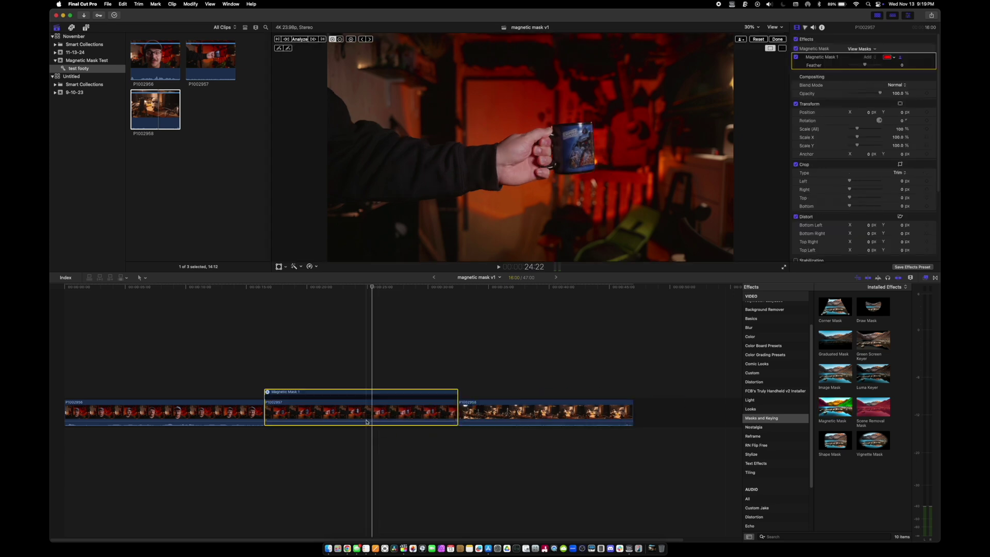
click(599, 138)
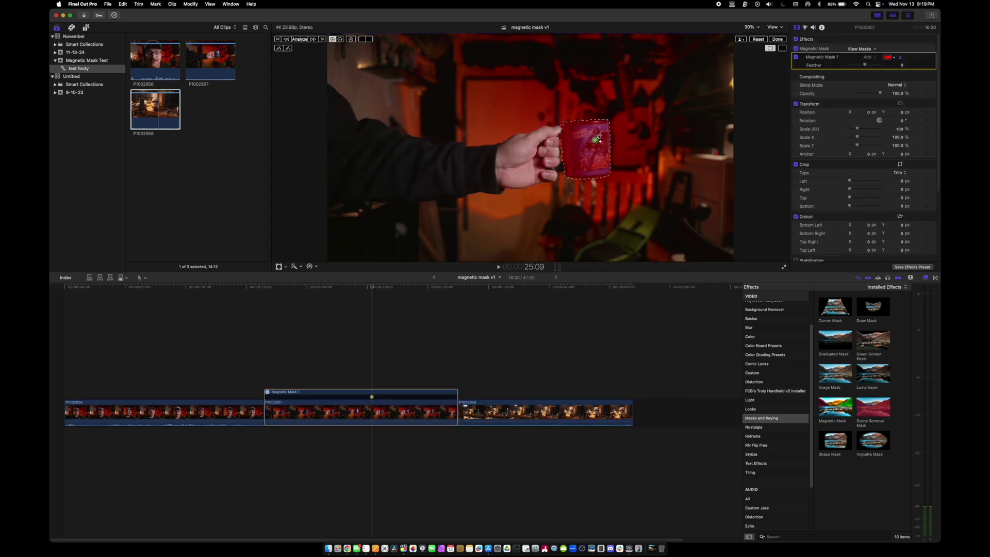
click(531, 153)
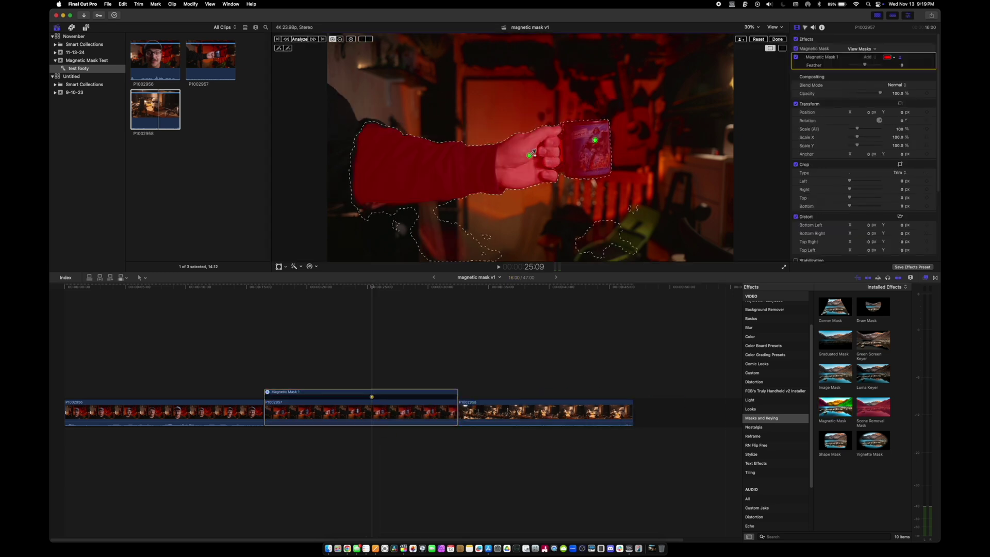
click(333, 124)
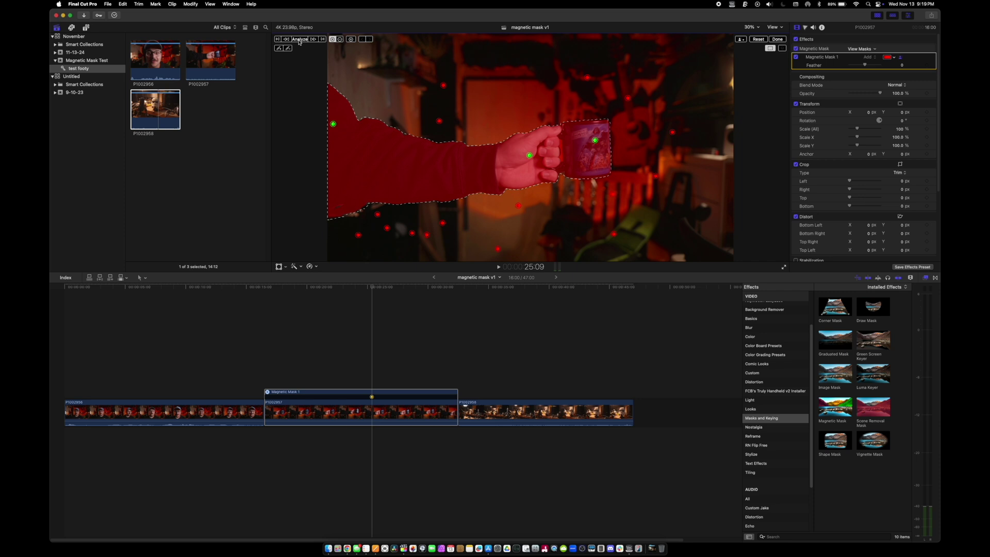
- Analyze the arm-and-mug mask through the second clip, finish mask editing and play back the cutout
click(299, 39)
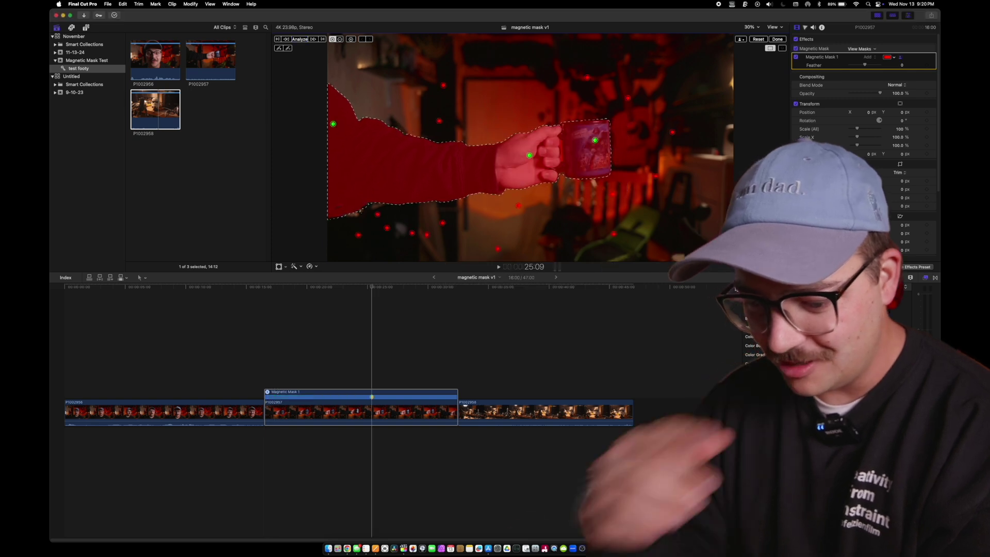
click(777, 39)
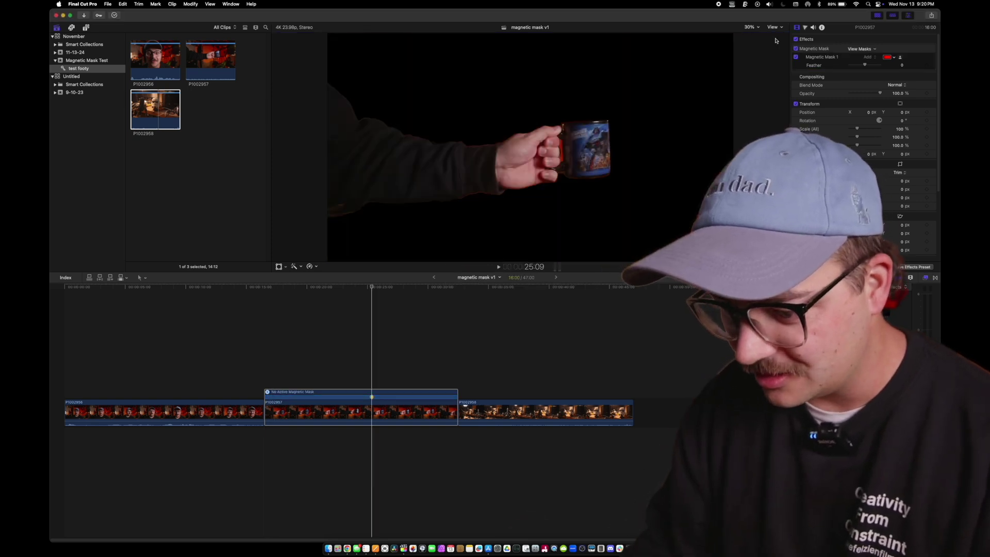
key(super+5)
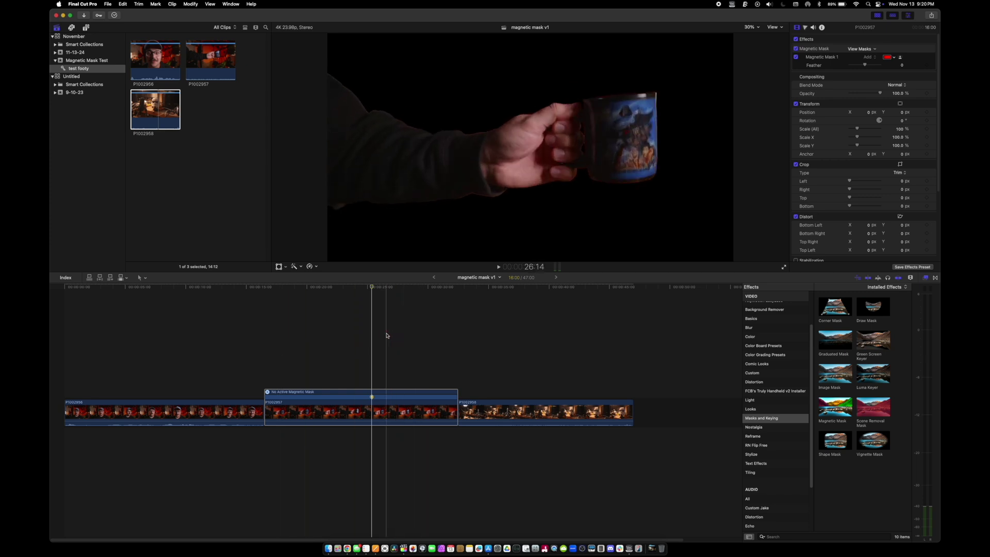
key(space)
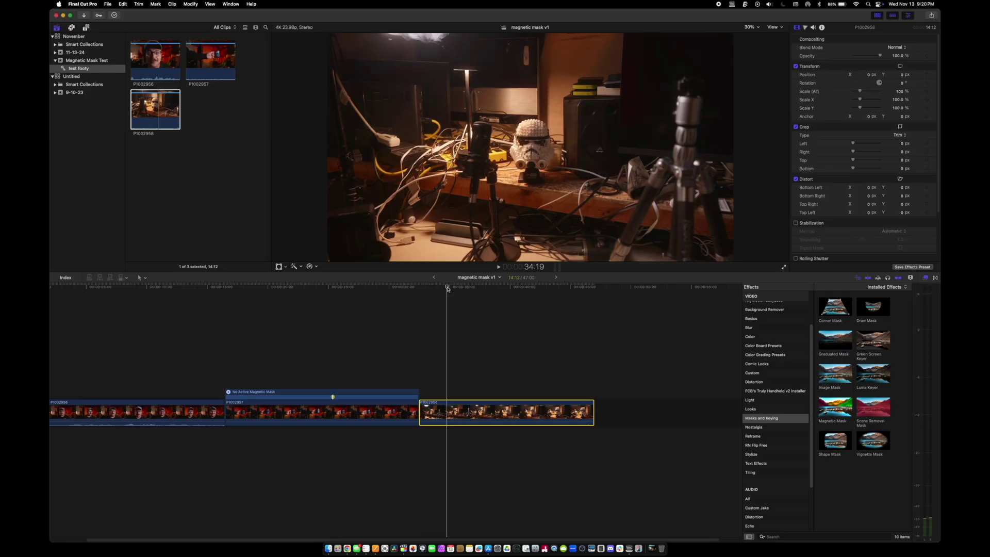
- Apply Magnetic Mask to the third clip, P1002958, and select the stormtrooper helmet with its stand
drag(848, 411, 508, 408)
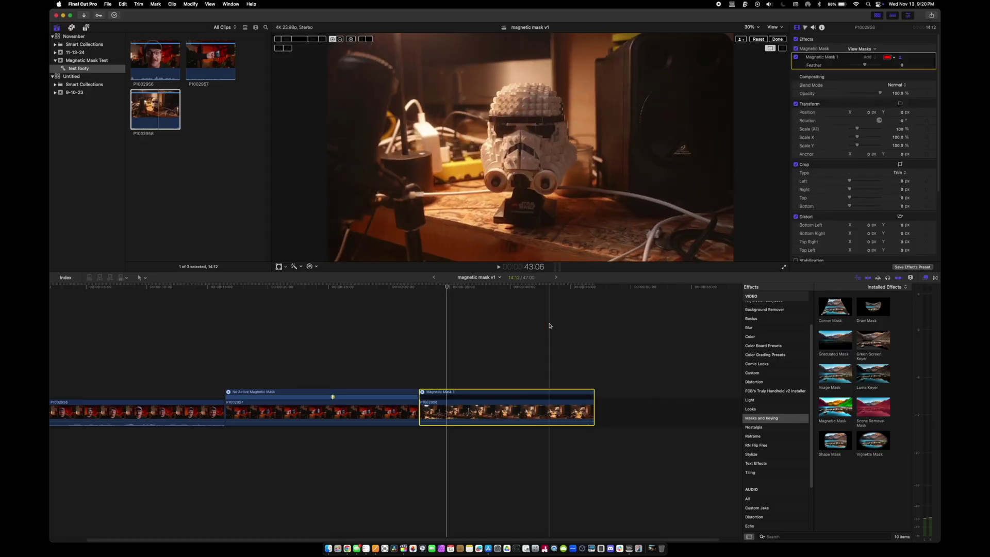
click(531, 139)
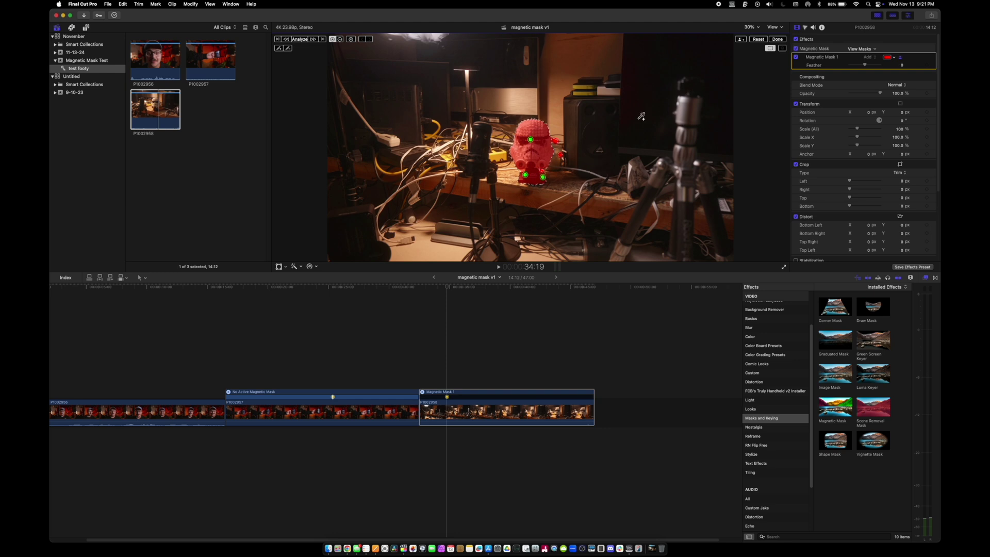
- Analyze the helmet mask through the third clip, finish mask editing and play back the cutout
click(300, 39)
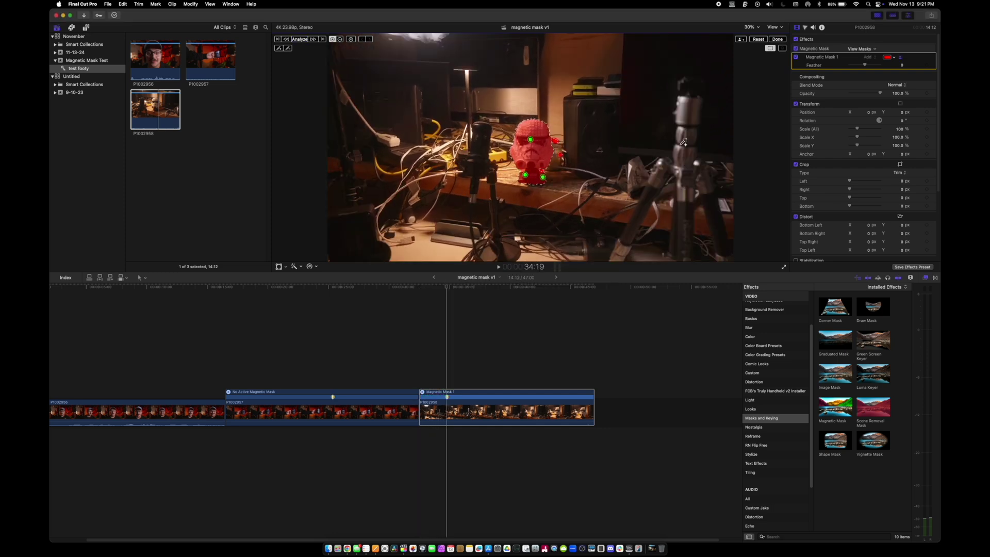
click(777, 39)
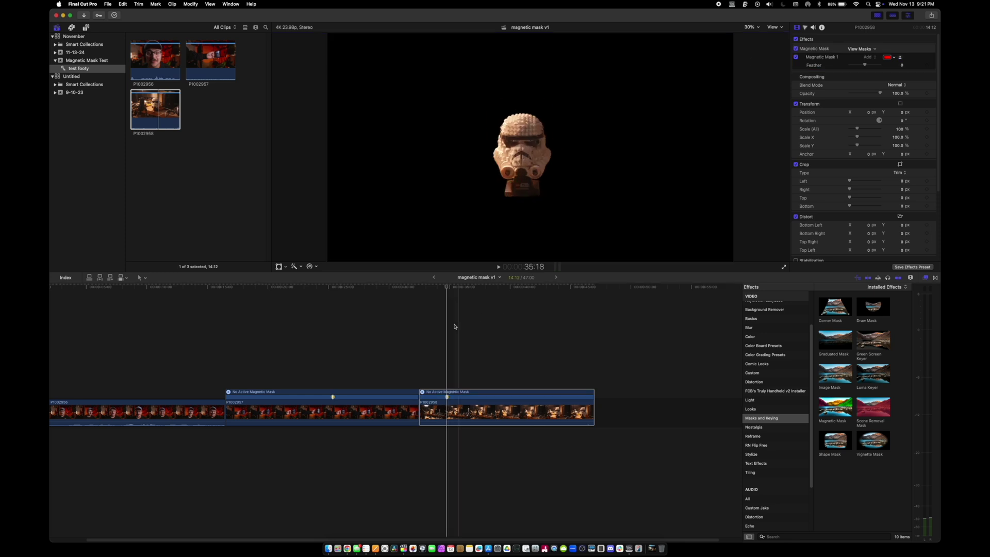
key(space)
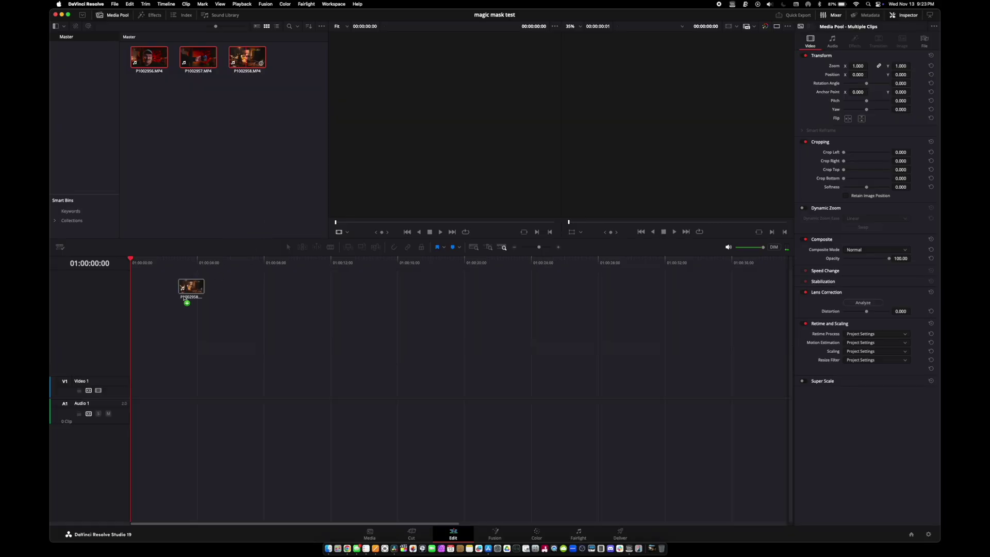
- In DaVinci Resolve, place clips P1002956, P1002957 and P1002958 in order on a new timeline and open the first one in Fusion
drag(186, 301, 133, 384)
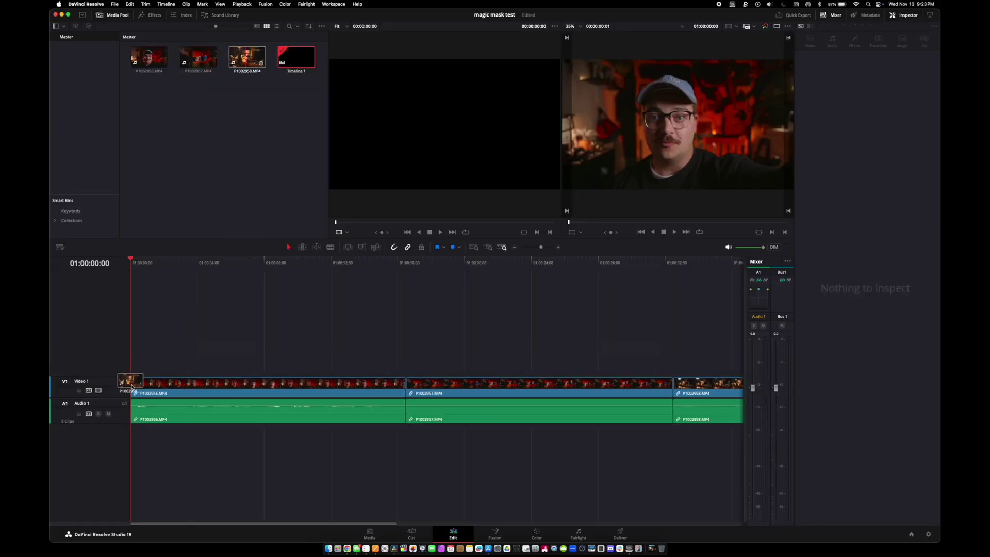
drag(256, 261, 240, 263)
click(247, 395)
key(shift+5)
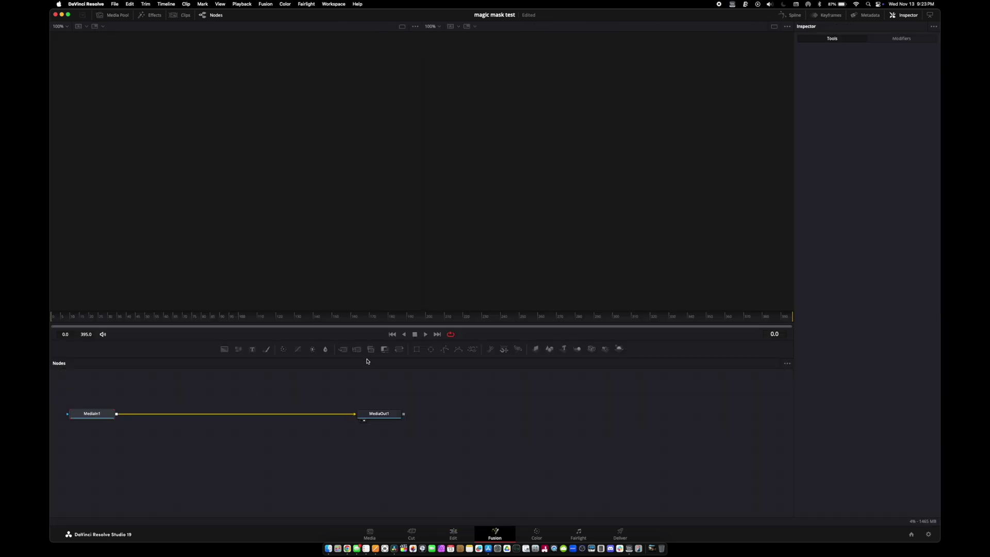
- Add a Magic Mask node between MediaIn1 and MediaOut1 in the first clip's composition and space out the nodes
drag(89, 417, 143, 417)
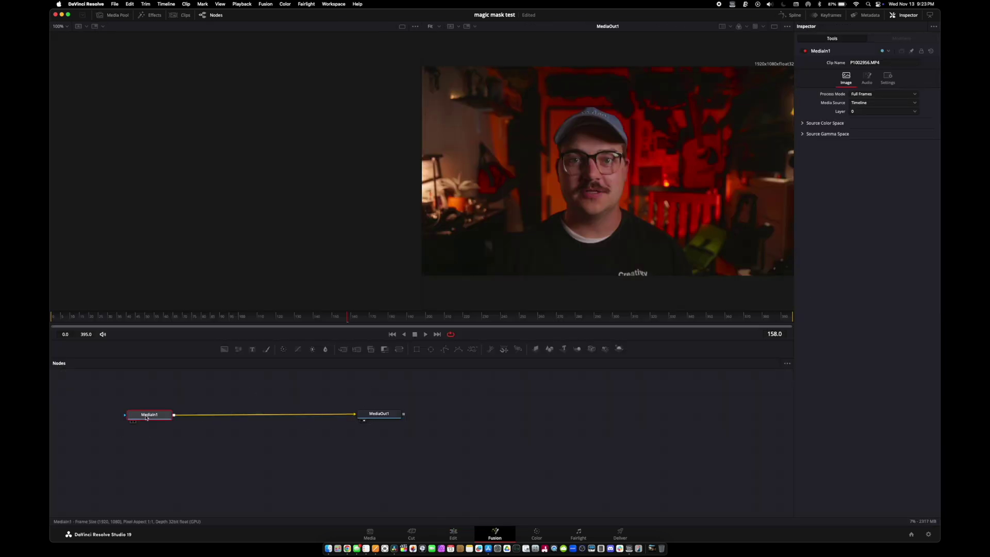
key(shift+space)
text(magic mask)
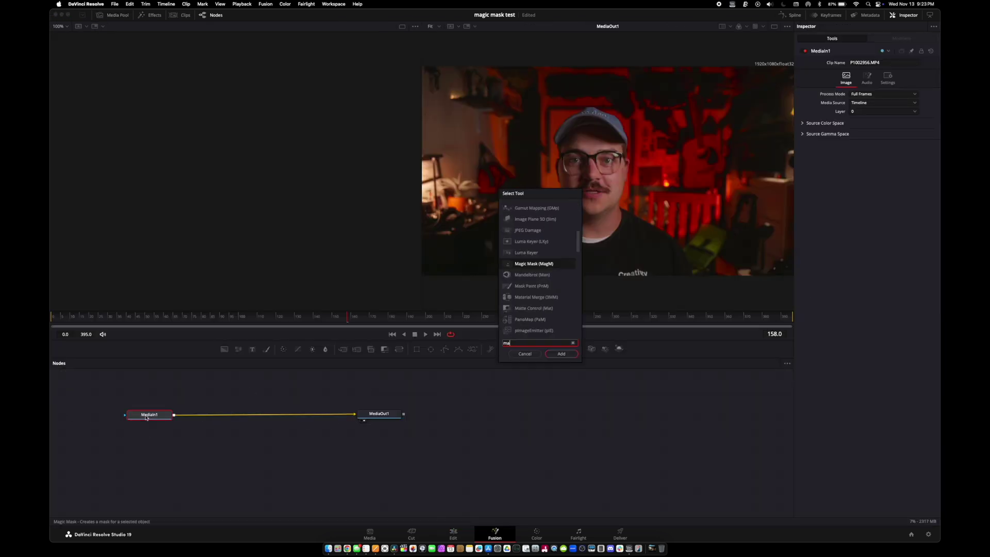
key(Return)
drag(211, 421, 237, 422)
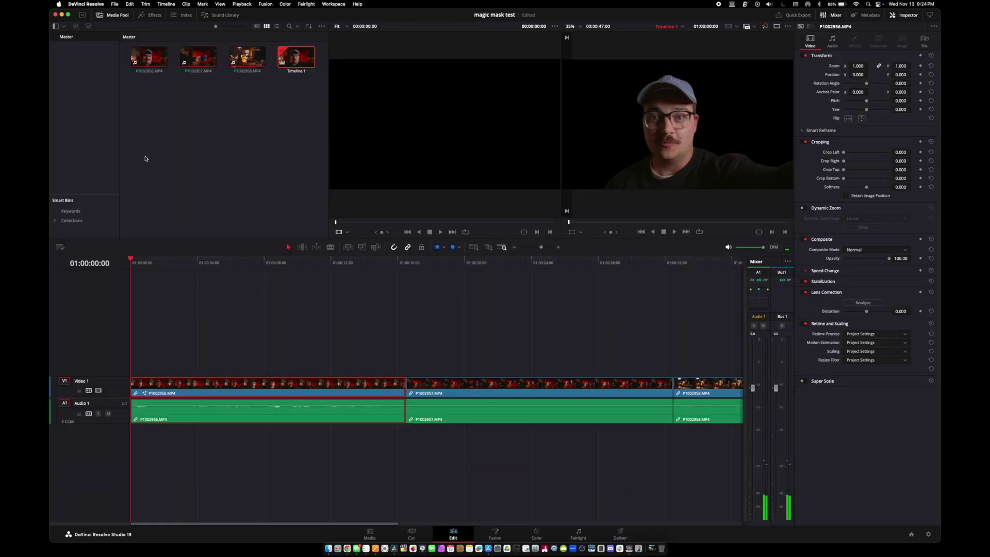
- Play back the masked first clip on the Edit page and inspect the cutout edges in a single enlarged viewer
key(space)
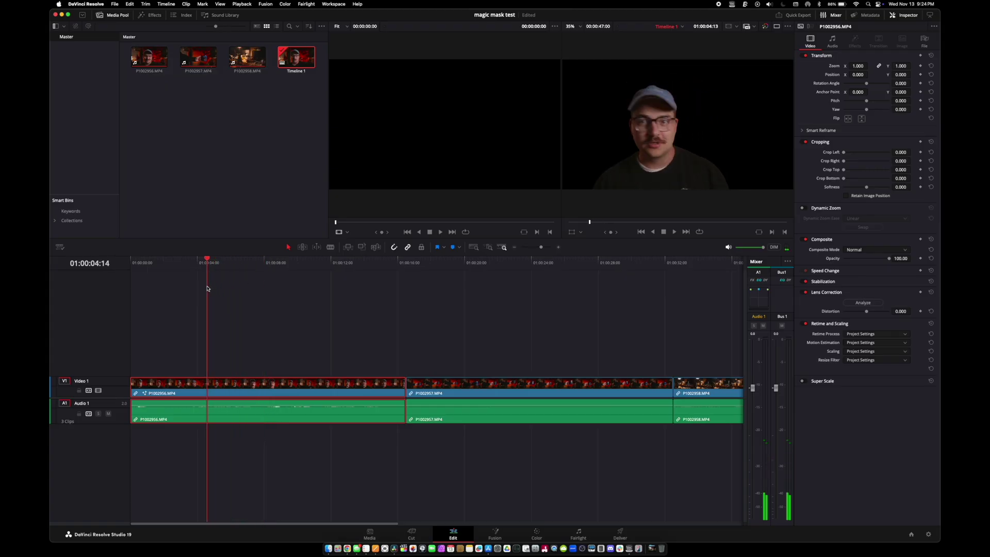
drag(207, 288, 187, 289)
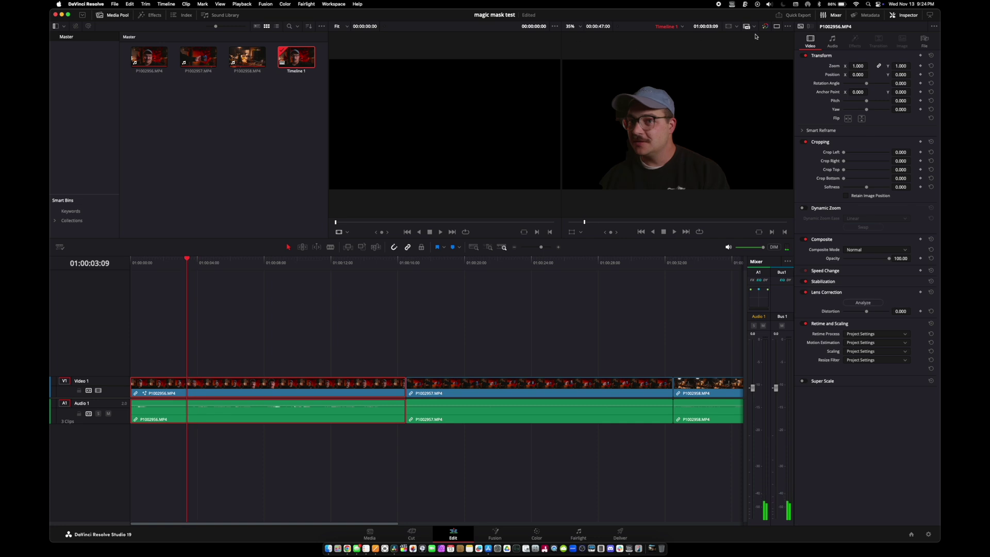
click(776, 27)
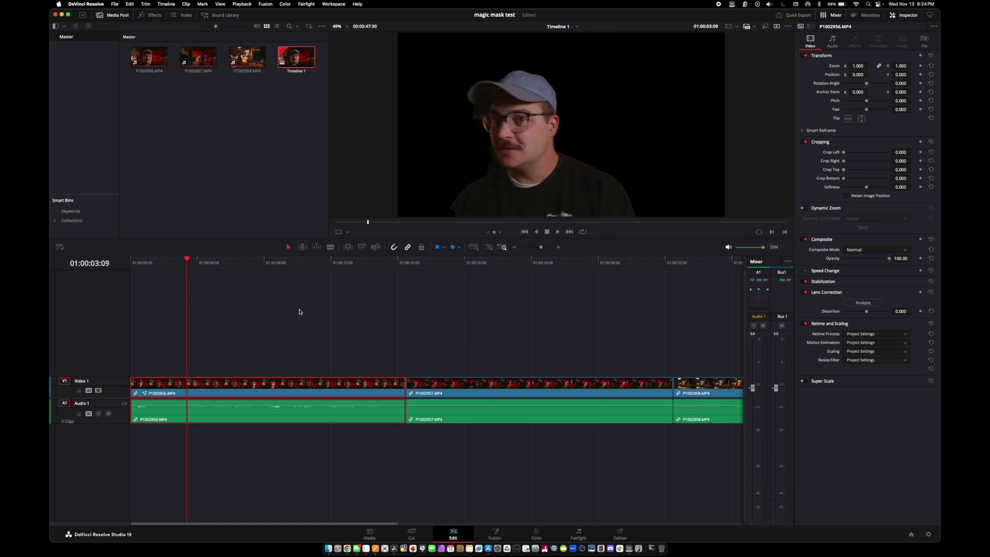
mouse_move(191, 264)
mouse_down()
mouse_move(133, 274)
mouse_move(186, 269)
mouse_up()
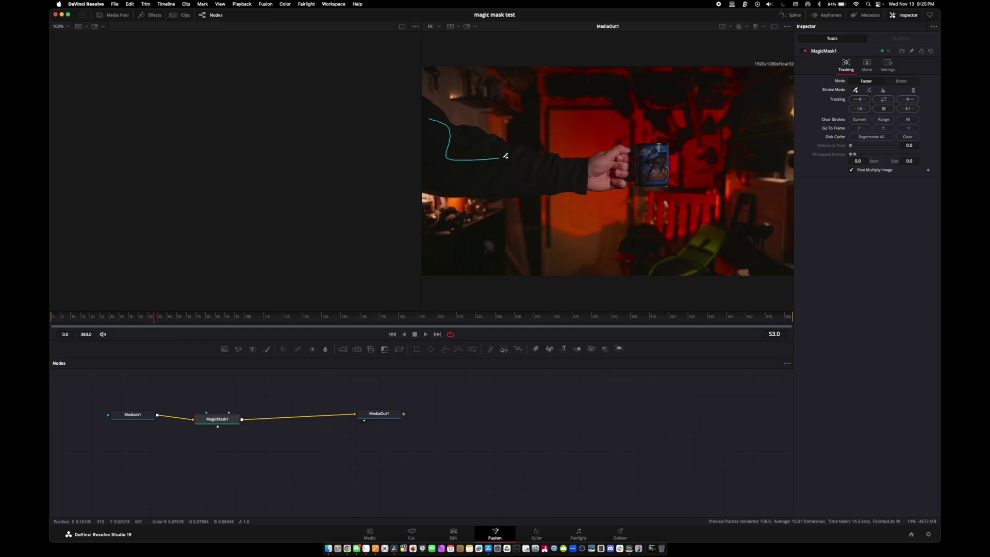
- Draw a Magic Mask stroke along the sleeve, hand and mug in the second clip and track it in both directions
mouse_move(505, 156)
mouse_down()
mouse_move(634, 171)
mouse_move(649, 158)
mouse_move(610, 161)
mouse_up()
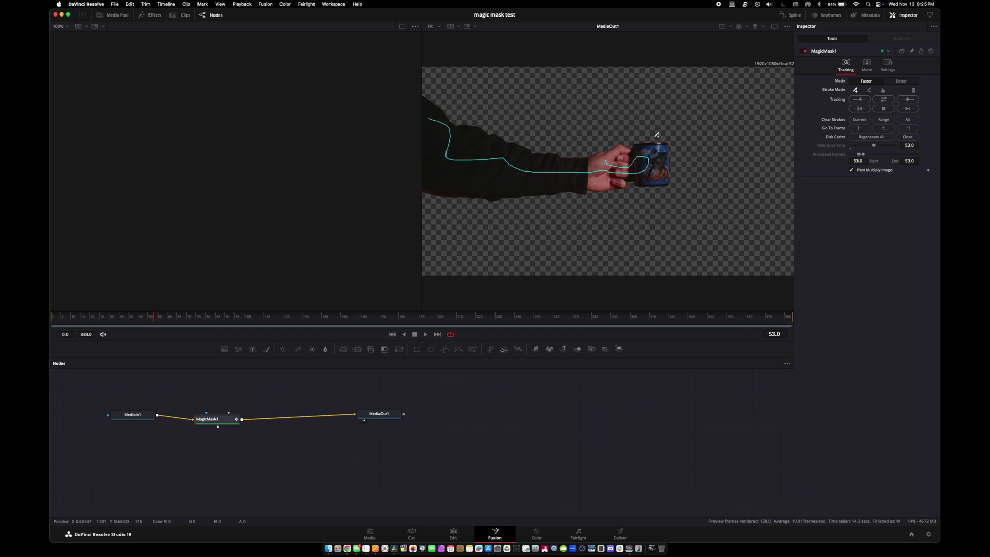
click(884, 99)
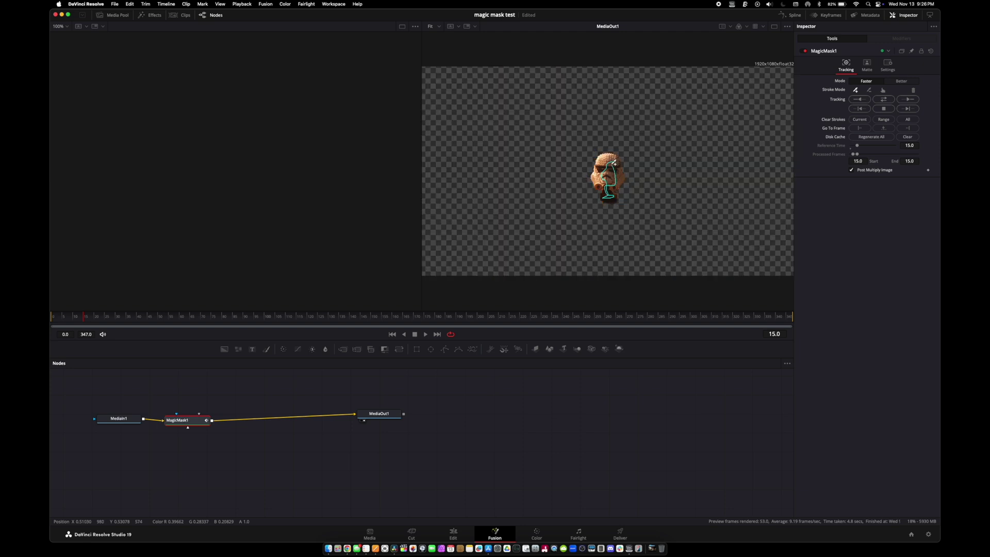
- Track the third clip's stormtrooper helmet mask in both directions and play back the result on the Edit page
click(891, 100)
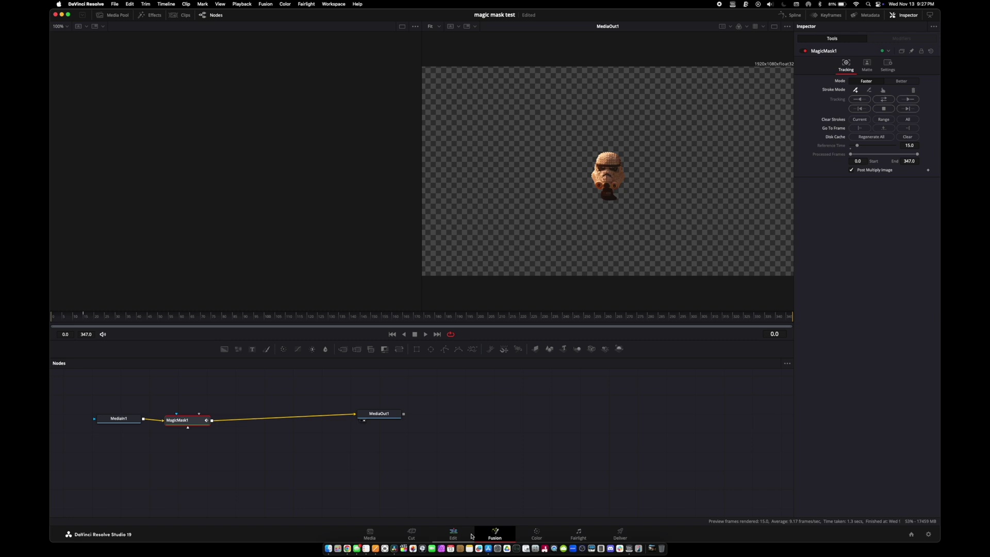
click(454, 534)
key(space)
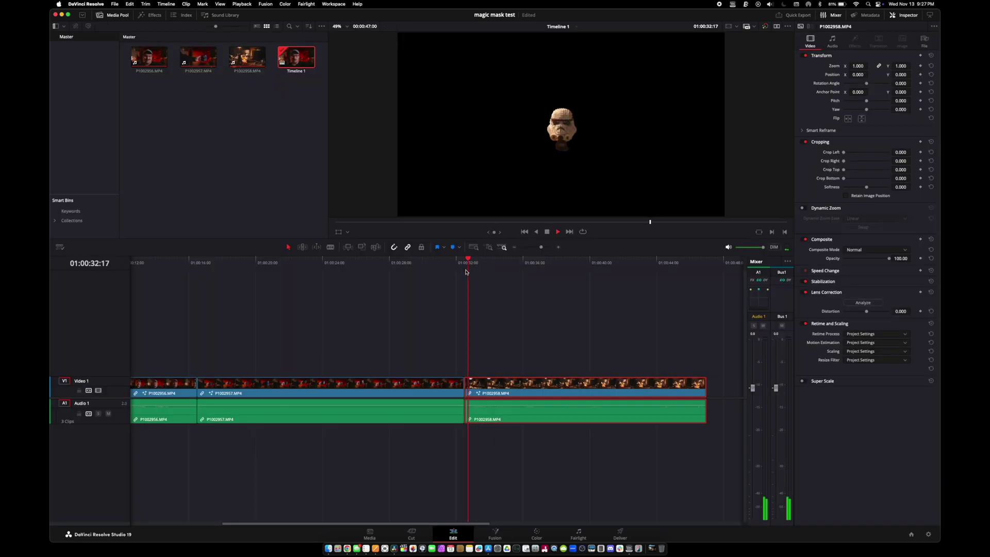